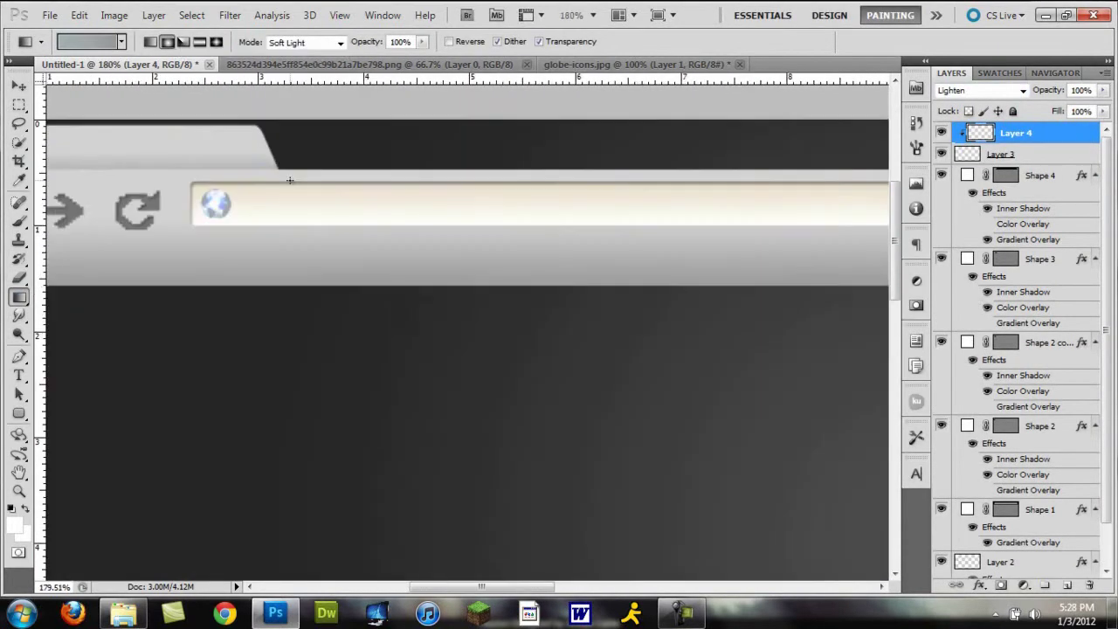
Step: Type the ENTER DESTINATION URL placeholder in the address bar in a condensed font style
click(253, 207)
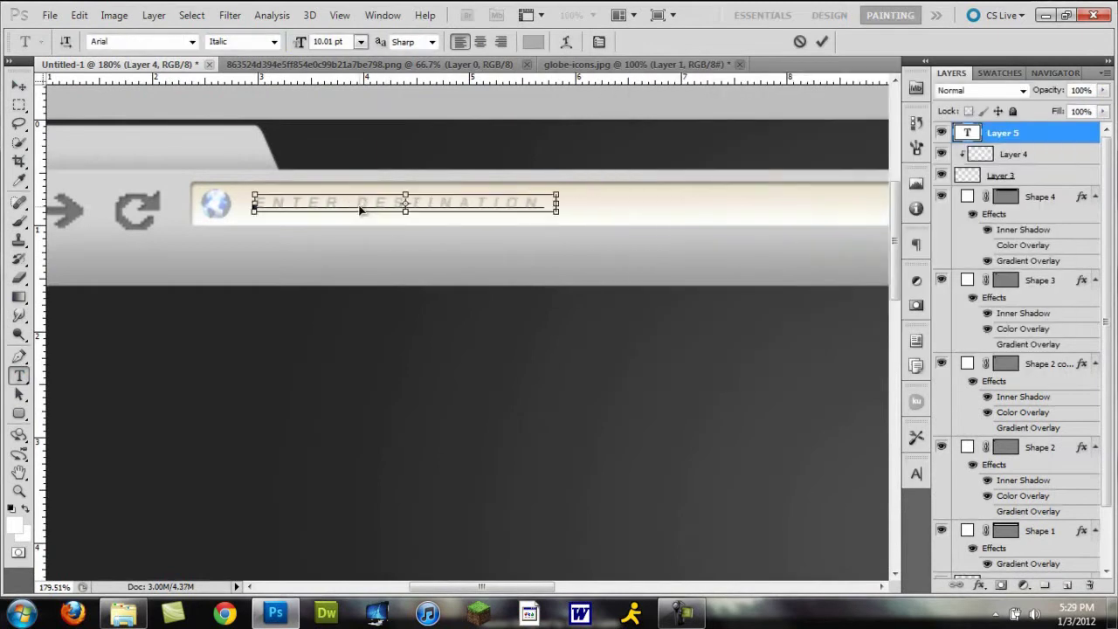
text(UR)
click(916, 242)
click(274, 41)
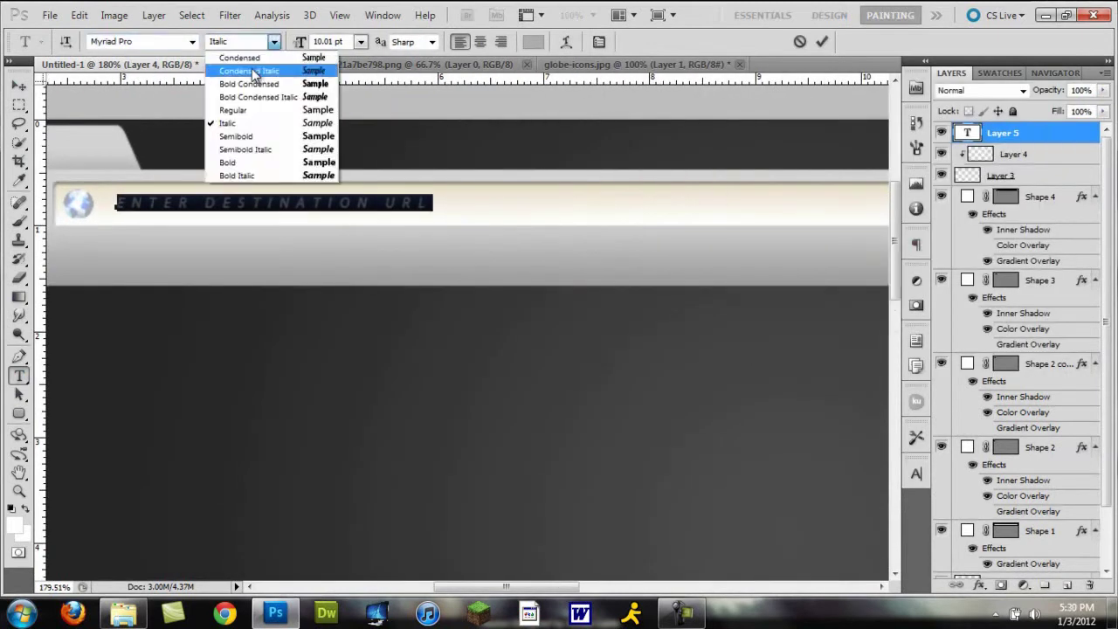
click(236, 55)
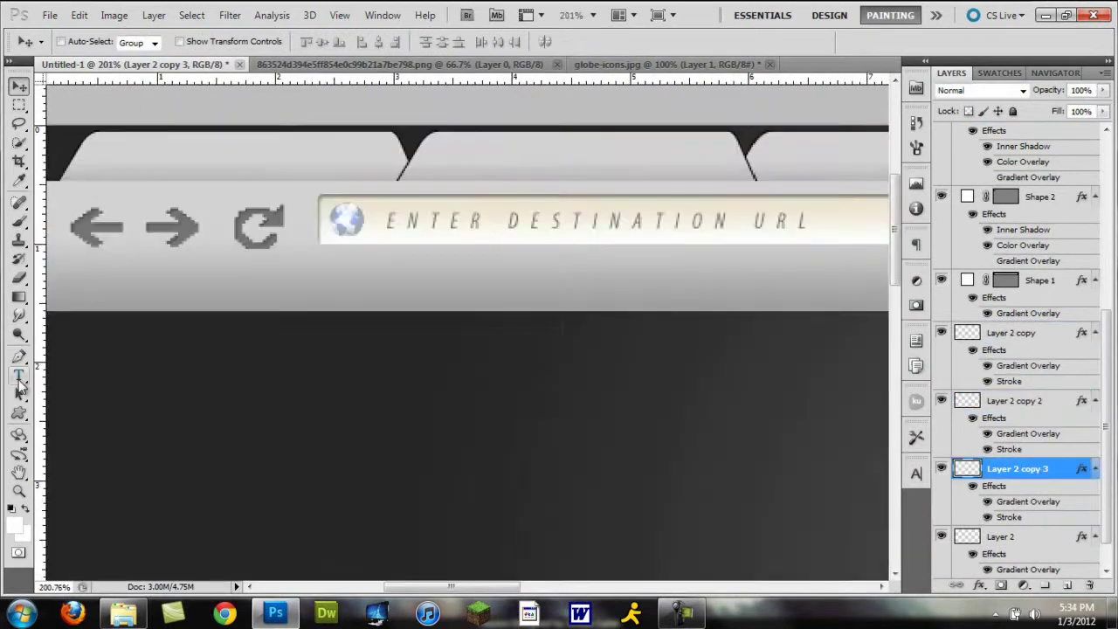
Step: Place the Twitter icon on the first tab and set its label's font style
click(127, 614)
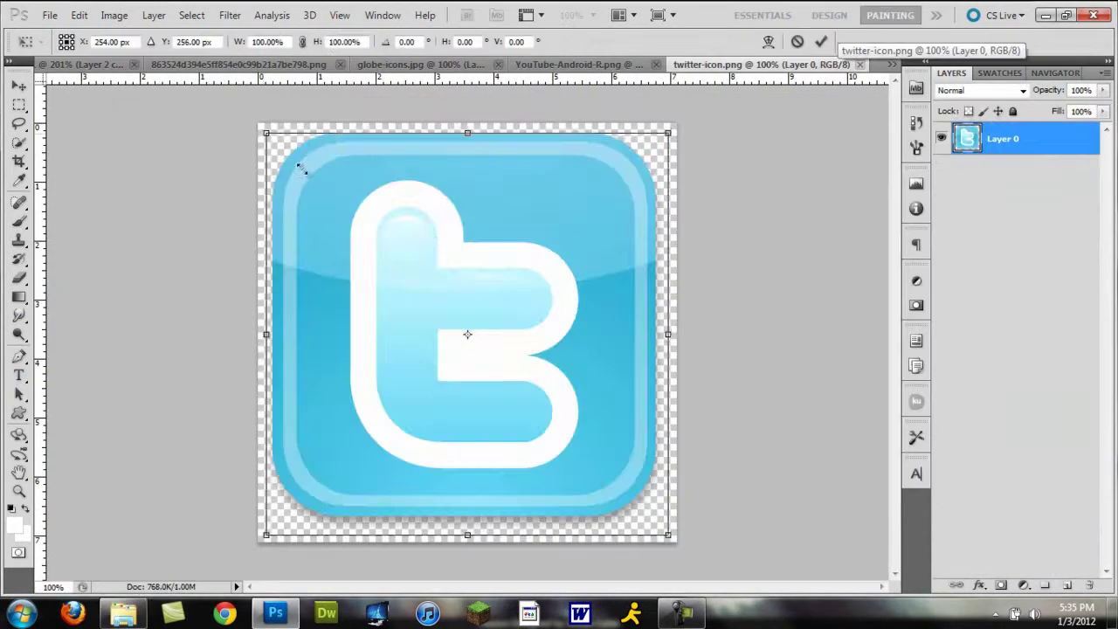
mouse_move(299, 169)
mouse_down()
mouse_move(276, 228)
mouse_move(115, 156)
mouse_up()
key(t)
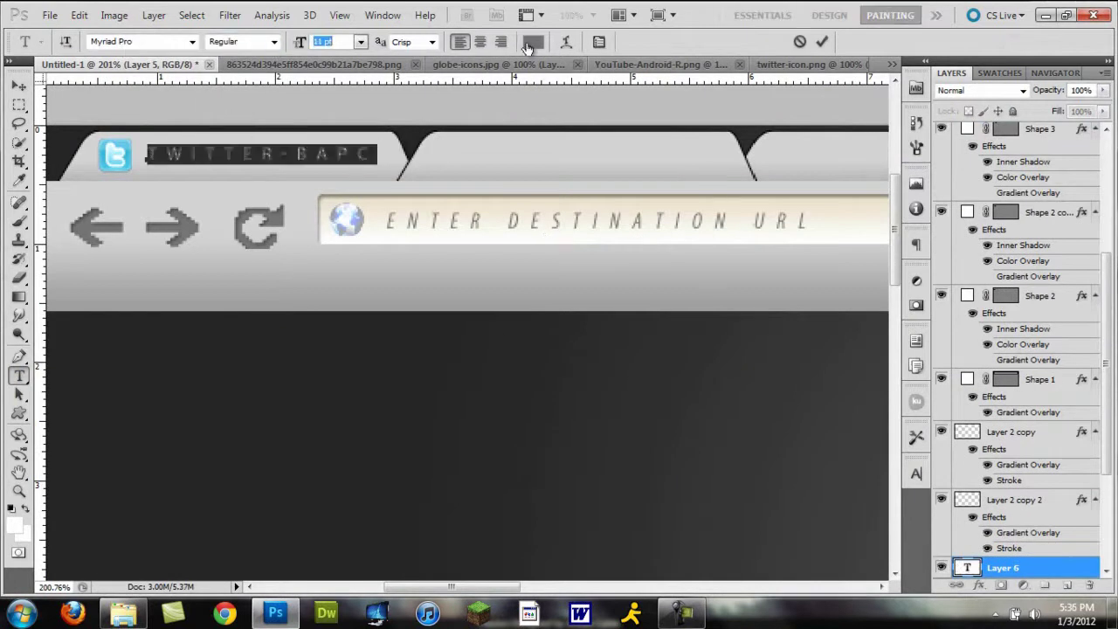
click(418, 72)
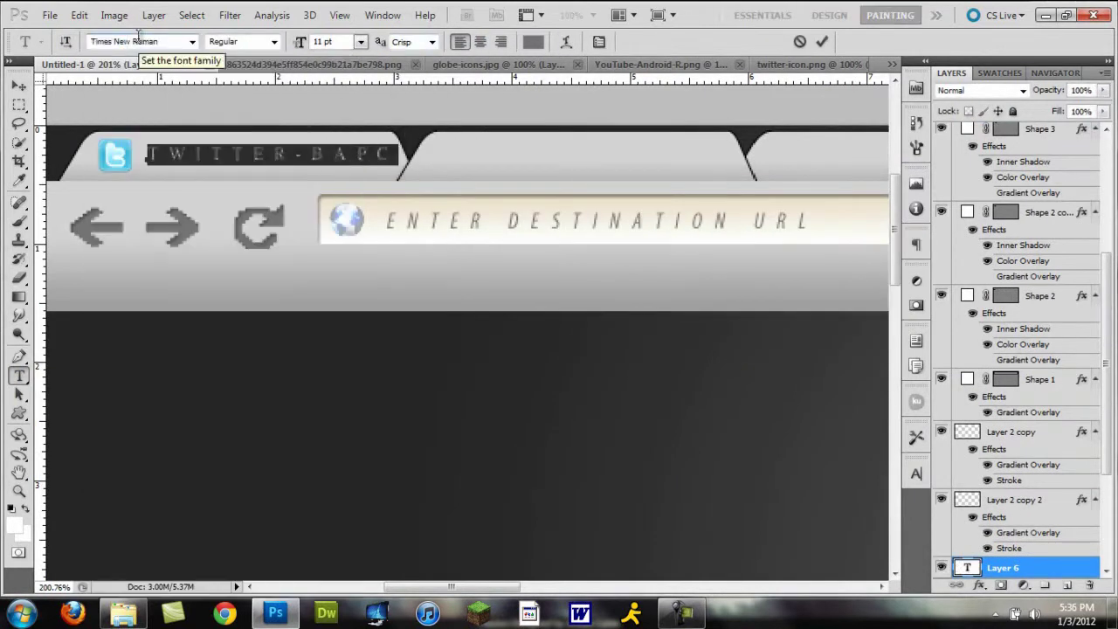
key(ctrl+Return)
key(v)
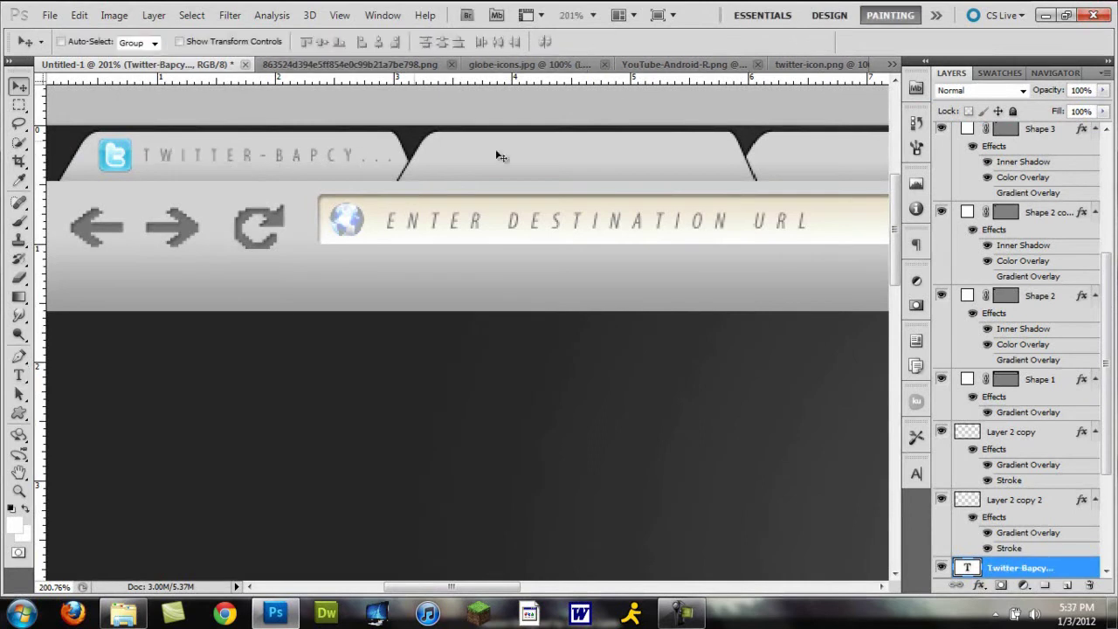
Step: Copy the tab label onto the second tab and retitle it 'Welcome To Chrome'
drag(1031, 568, 1031, 431)
double_click(967, 431)
text(Welcome To Chrome)
key(ctrl+Return)
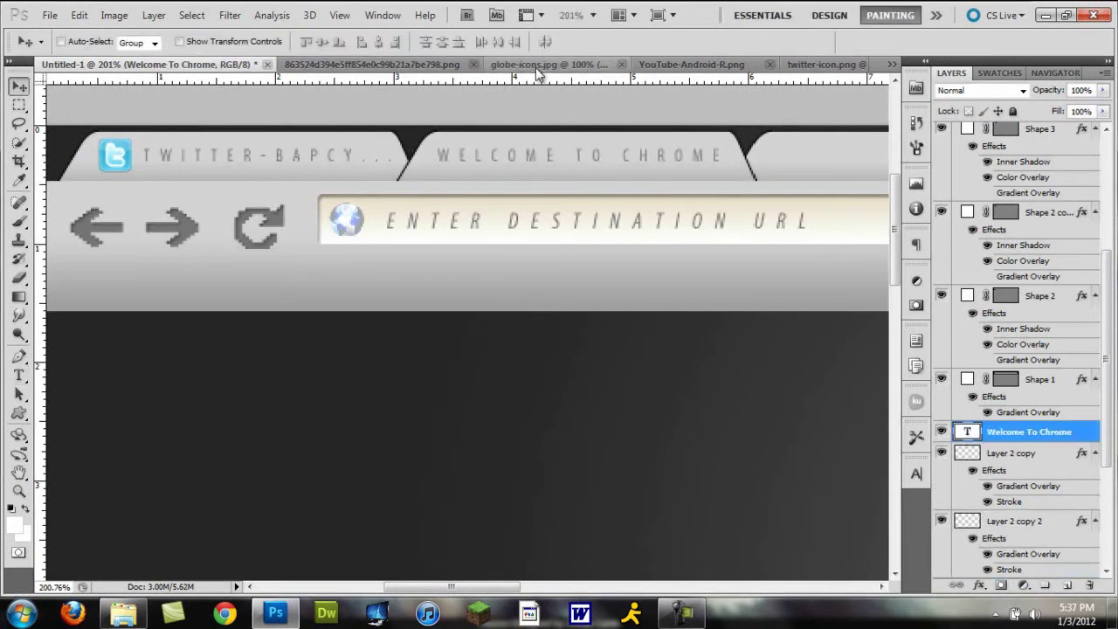
scroll(50, 179, up, 1)
Step: Bring in the YouTube logo and shrink it onto the third tab
click(691, 64)
drag(639, 282, 669, 312)
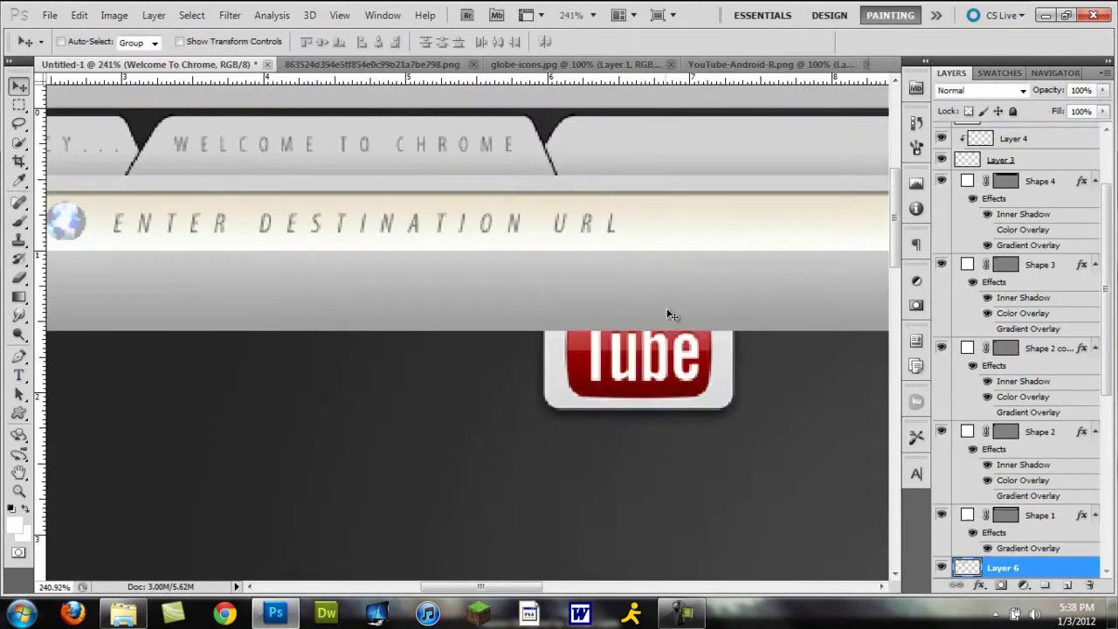
key(ctrl+t)
drag(729, 513, 600, 139)
key(Return)
Step: Label the third tab GABLECREATIONS beside the YouTube icon
key(t)
click(625, 151)
text(GABLECREATIONS)
scroll(609, 177, right, 2)
scroll(609, 177, down, 2)
click(1026, 473)
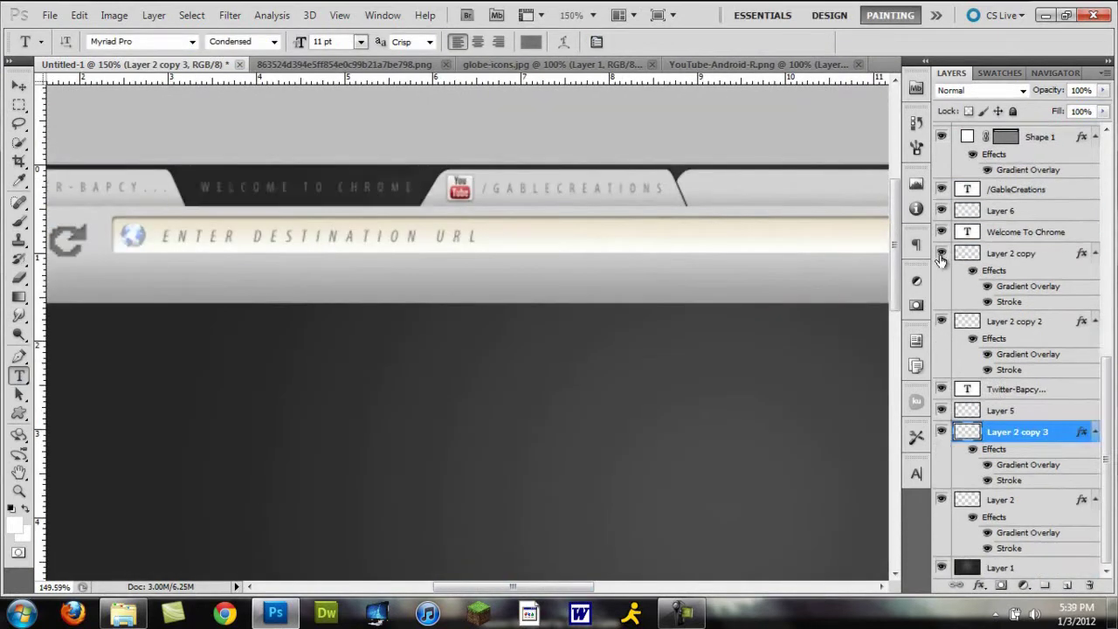
scroll(232, 262, down, 3)
Step: Draw the cream page rectangle below the toolbar, then remove it temporarily
key(u)
drag(199, 203, 780, 528)
key(v)
key(Delete)
Step: Group the toolbar layers and name the group Nav Bar
shift+click(1004, 137)
key(ctrl+g)
double_click(1002, 131)
text(Nav Bar)
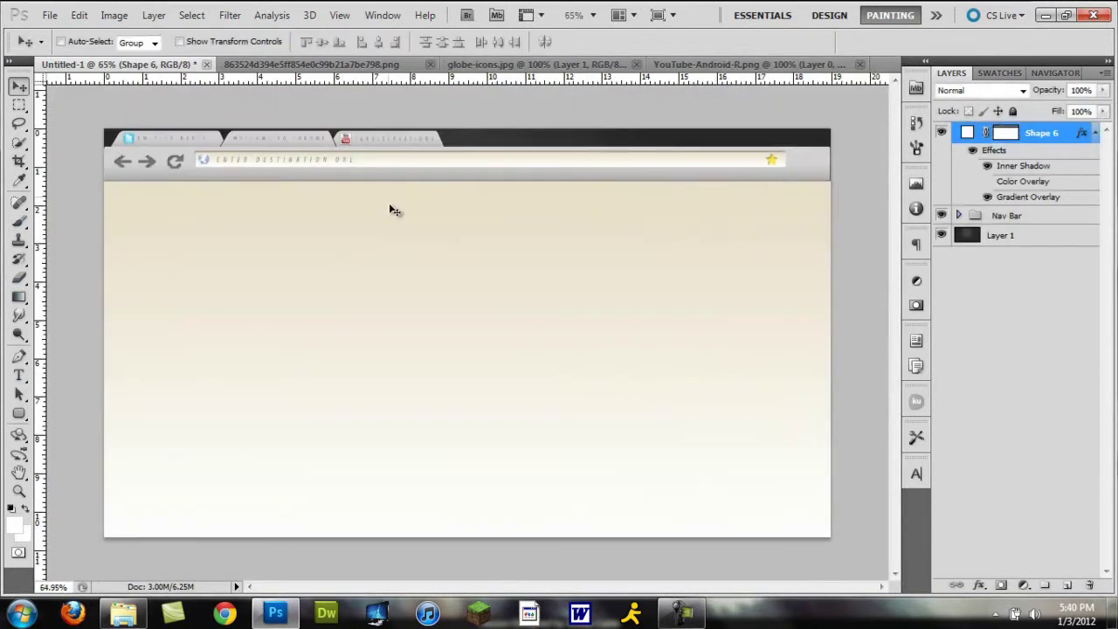
Step: Move the Nav Bar group above the page shape and resize the back and forward arrows
drag(1004, 219, 1005, 129)
key(ctrl+t)
key(Return)
click(958, 131)
click(961, 364)
ctrl+click(961, 531)
key(ctrl+t)
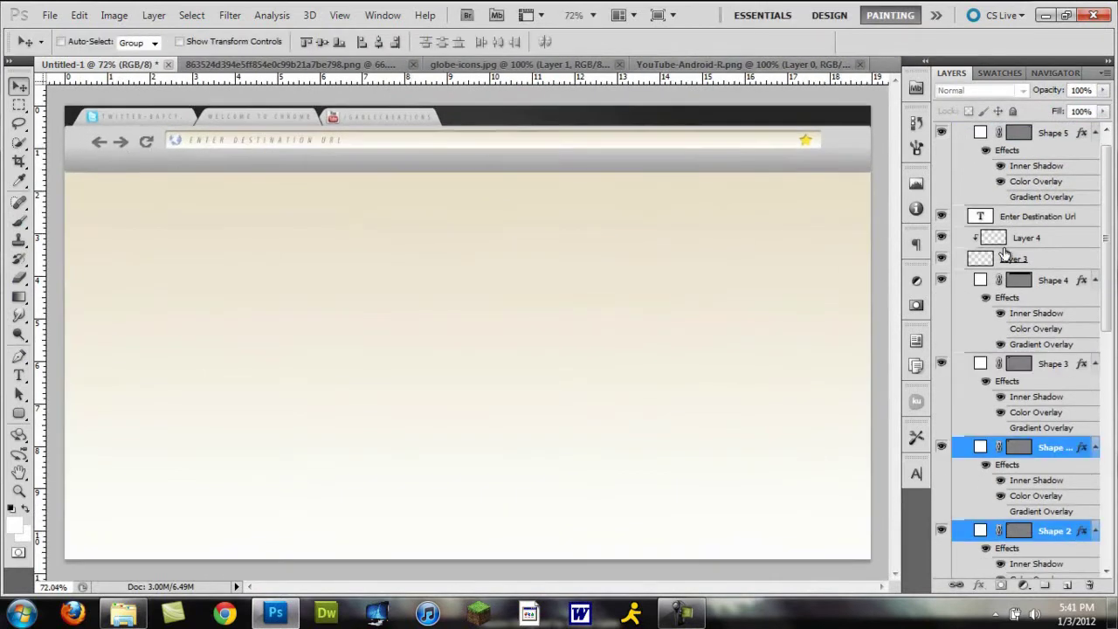
Step: Start the bookmarks text (Recently Visited, The Tech Game, Facebook, …) below the address bar
key(t)
click(116, 163)
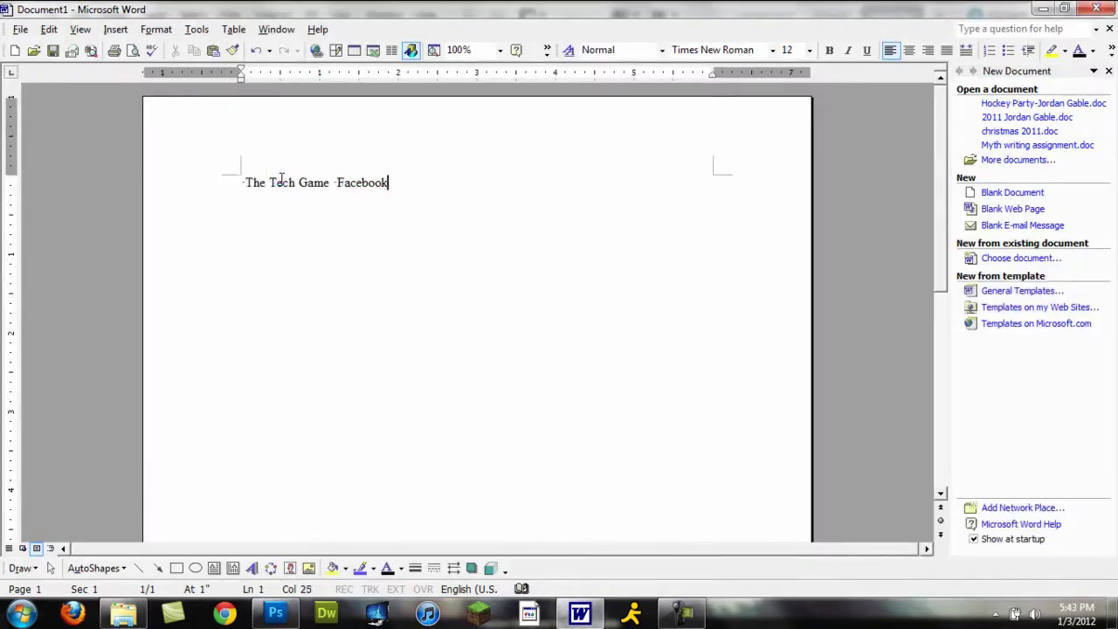
key(alt+Tab)
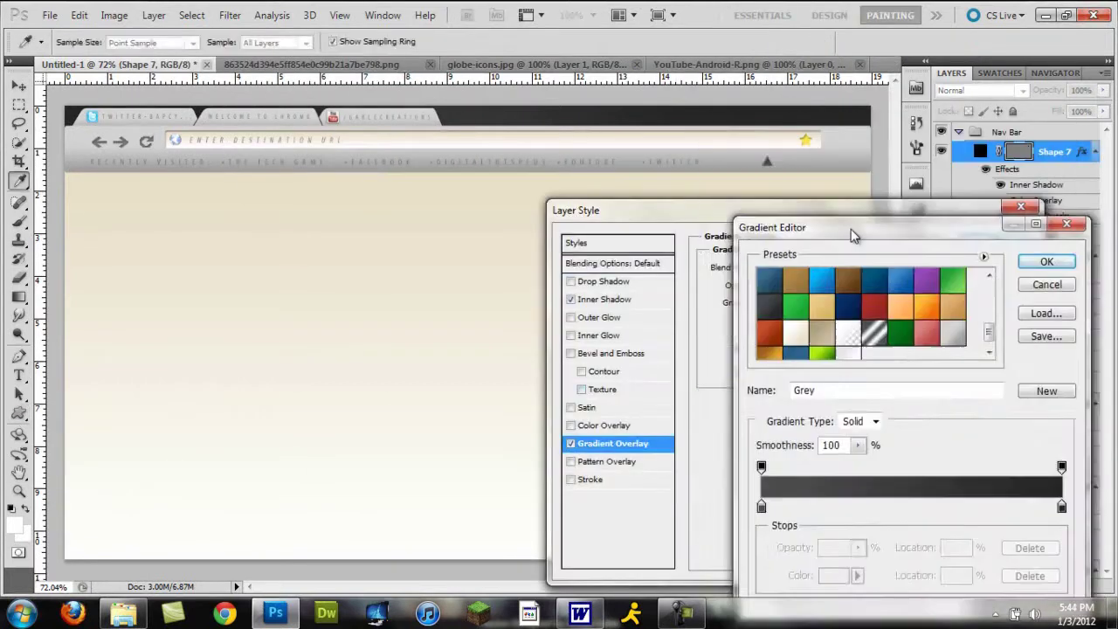
Step: Finish the EDIT BROWSER LAYOUT label and add an Inner Glow style to Shape 7
text(Browser Layout)
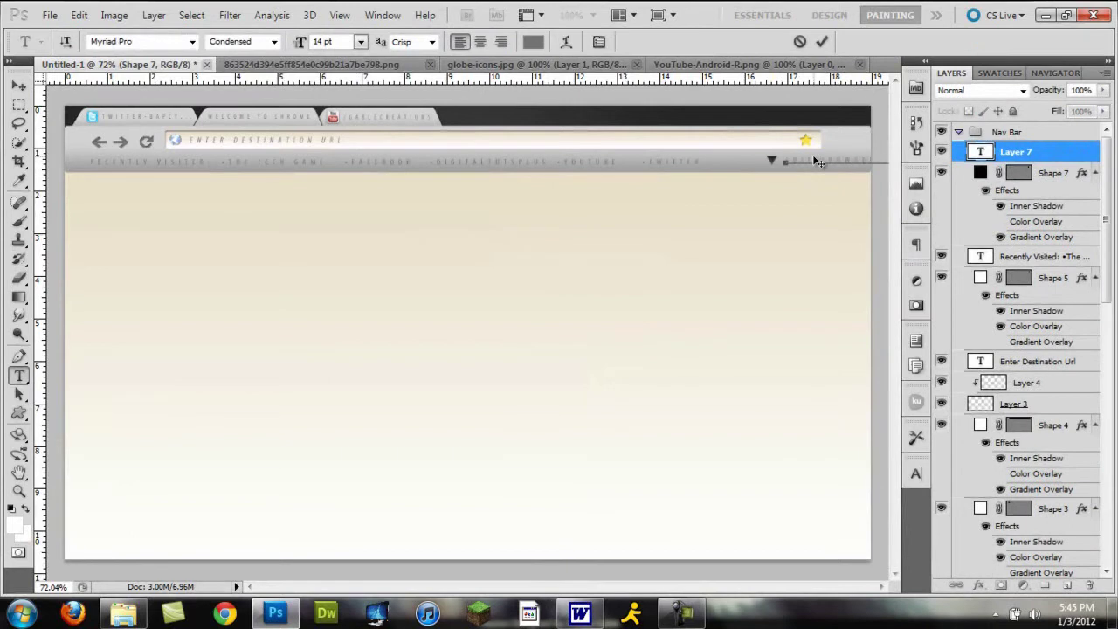
key(ctrl+Return)
click(1044, 255)
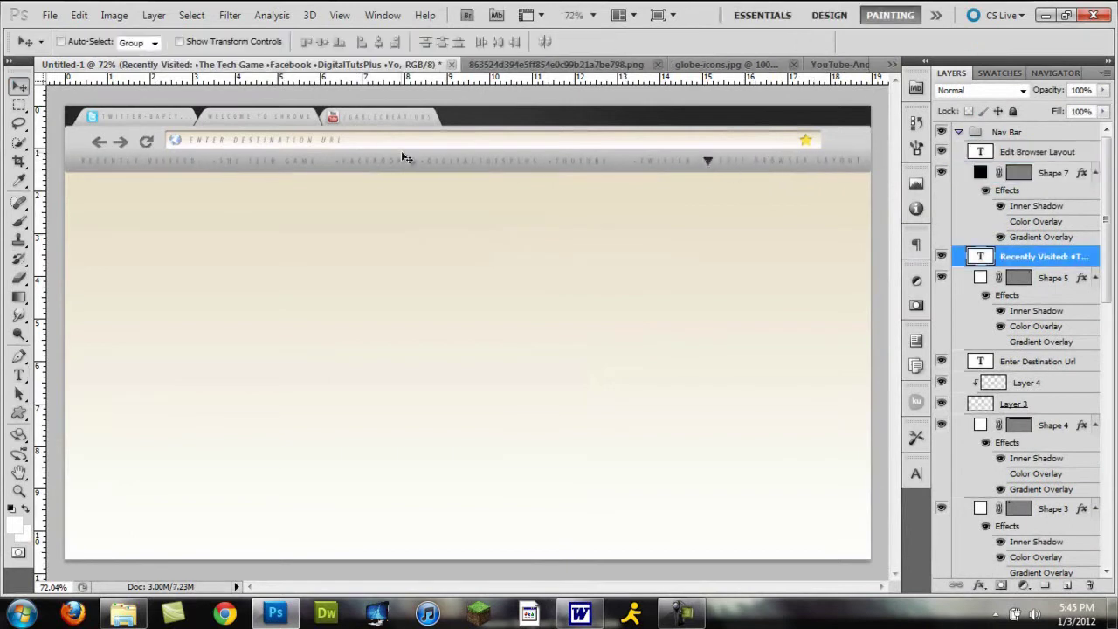
click(1041, 152)
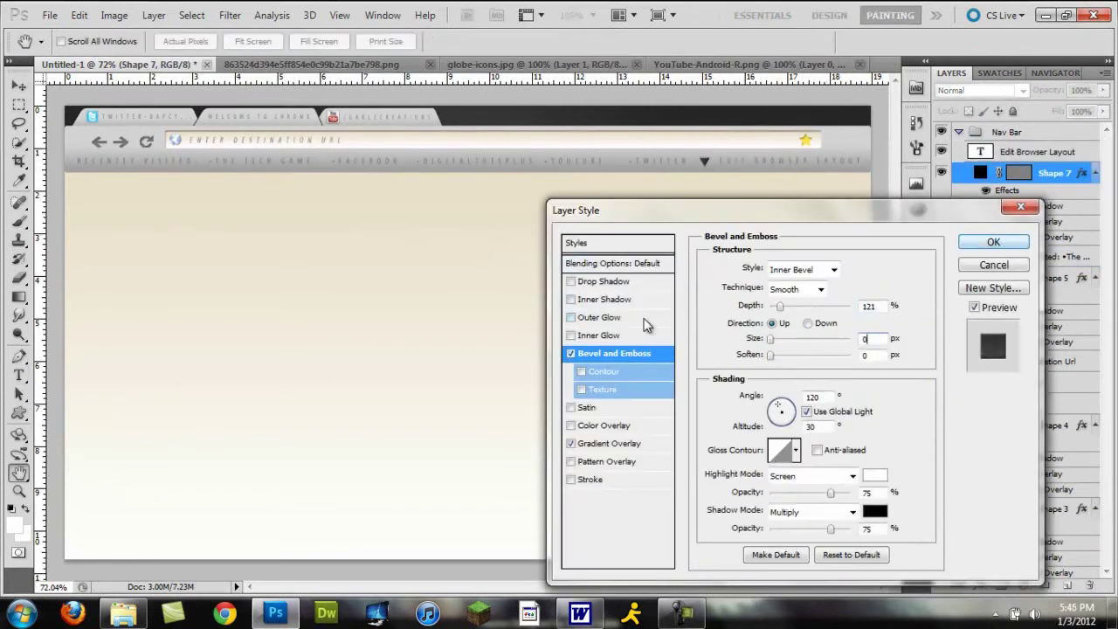
click(612, 336)
click(993, 242)
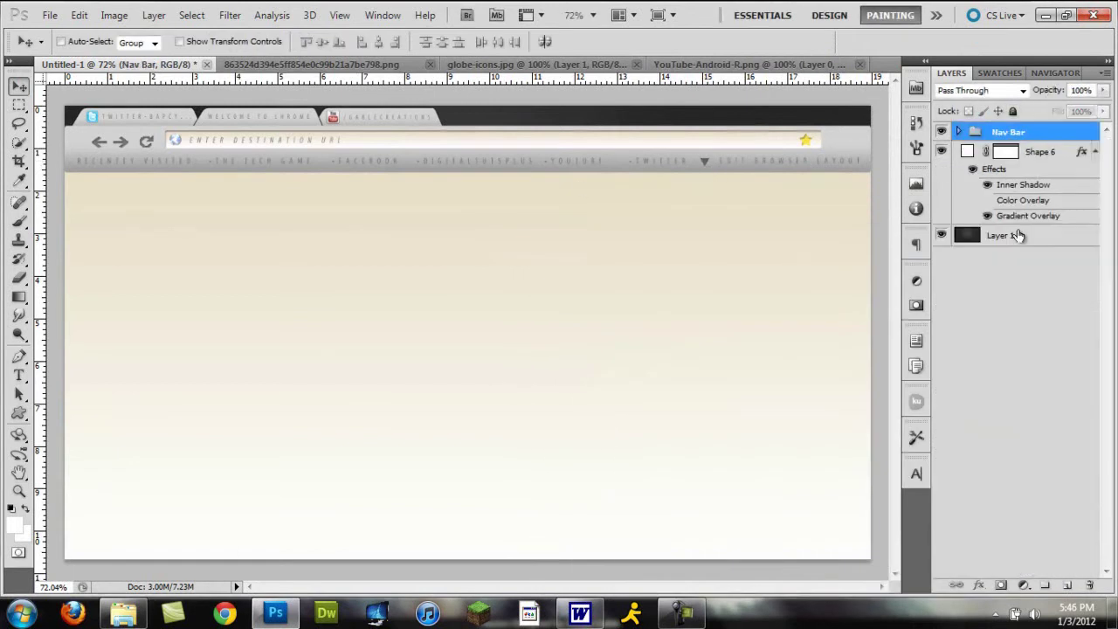
Step: Give the welcome panel a gradient overlay and bevel and emboss
double_click(862, 364)
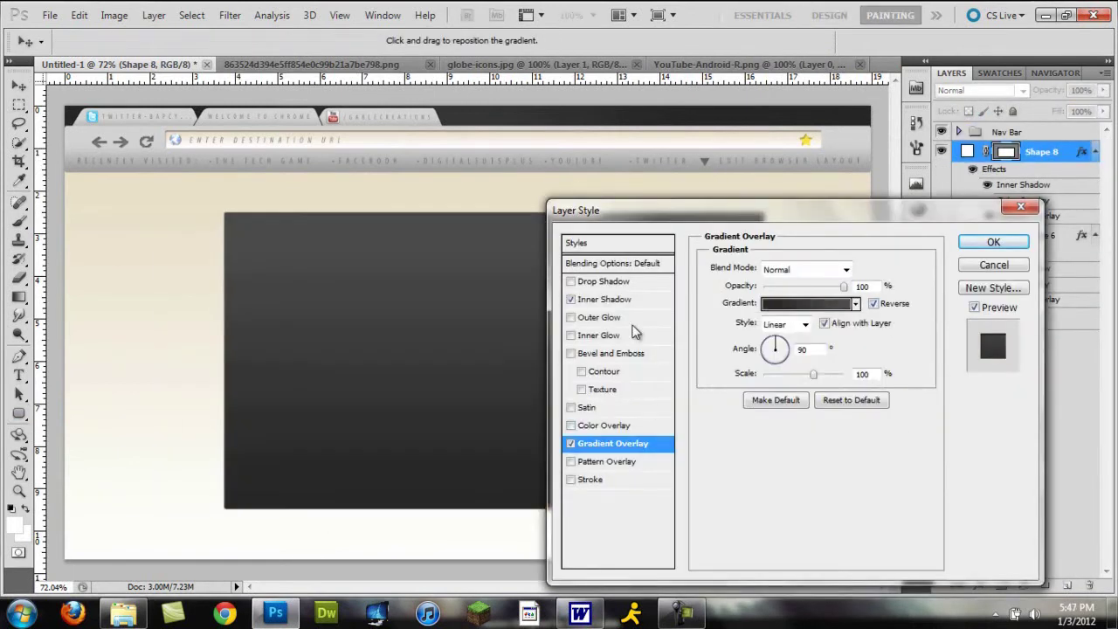
click(610, 353)
key(Return)
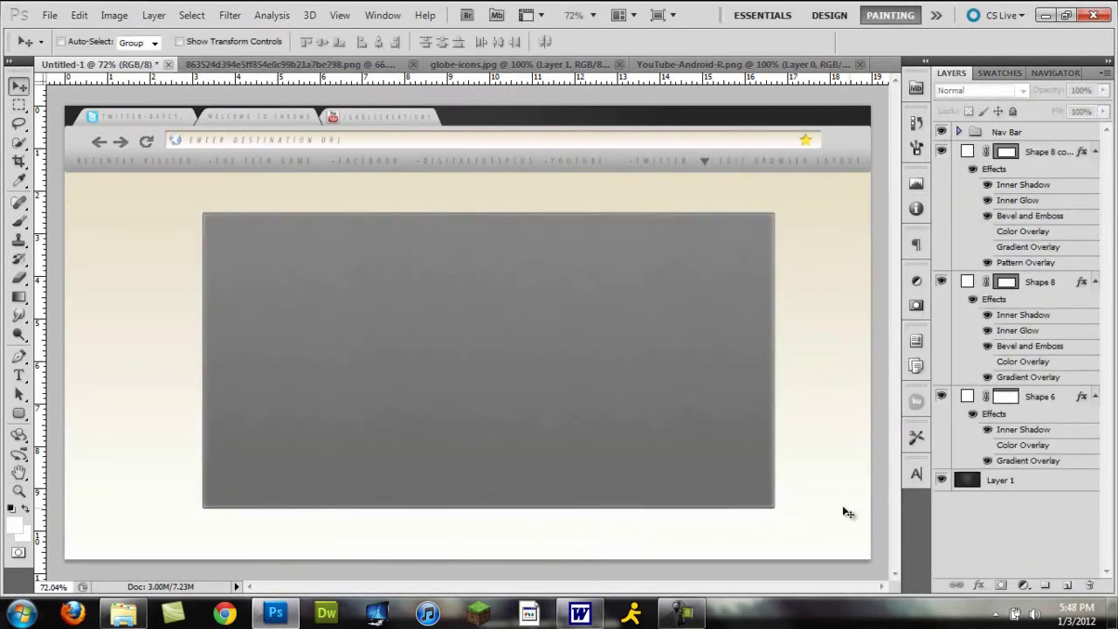
Step: Darken the page background with a pattern overlay and begin the WELCOME TO CHROME text
double_click(1026, 262)
click(815, 322)
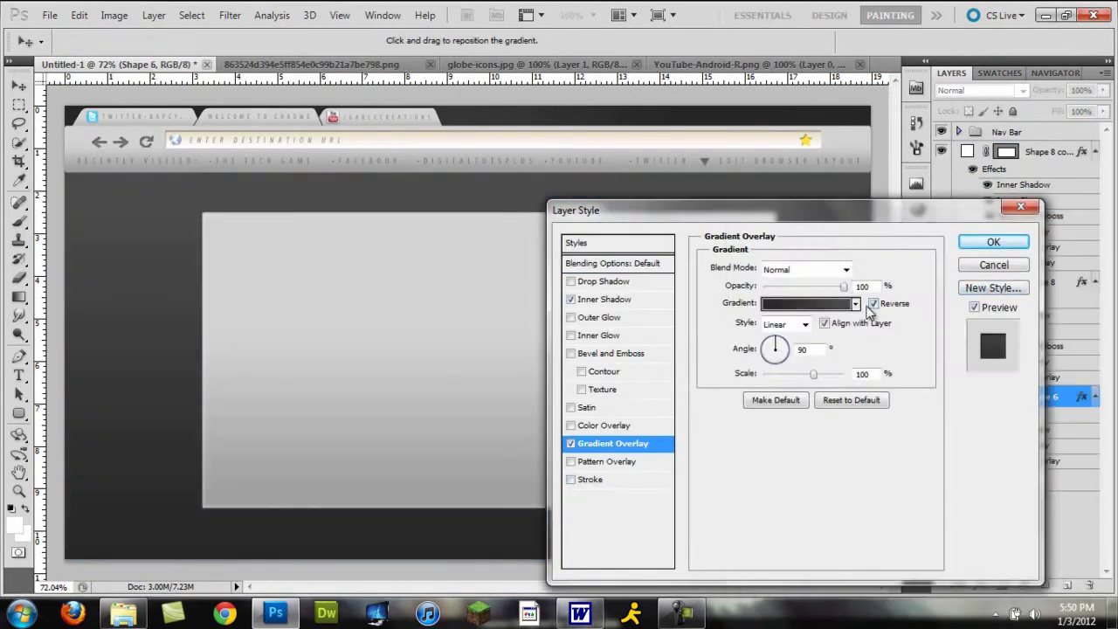
key(Return)
key(t)
click(256, 239)
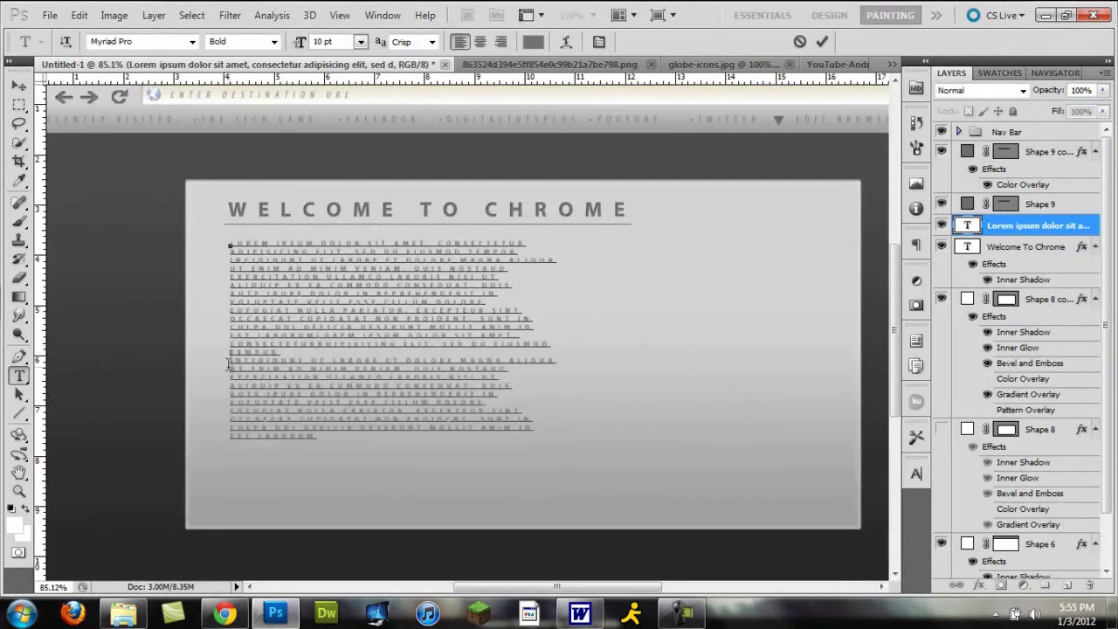
Step: Duplicate the heading as RECENTLY CLOSED, along with its two underline shapes
key(ctrl+a)
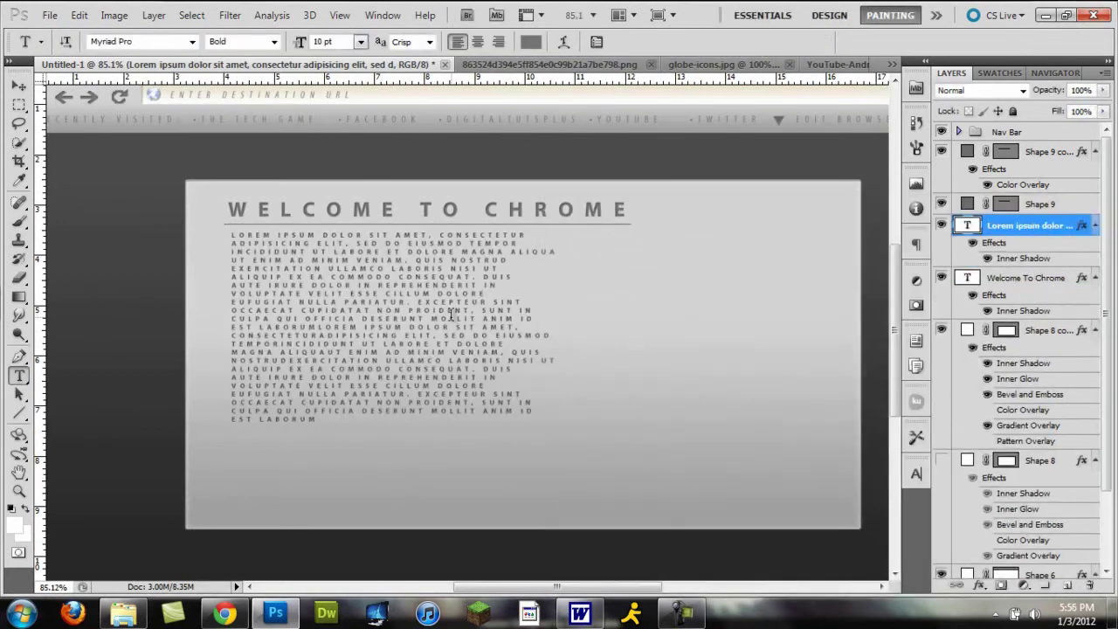
key(ctrl+j)
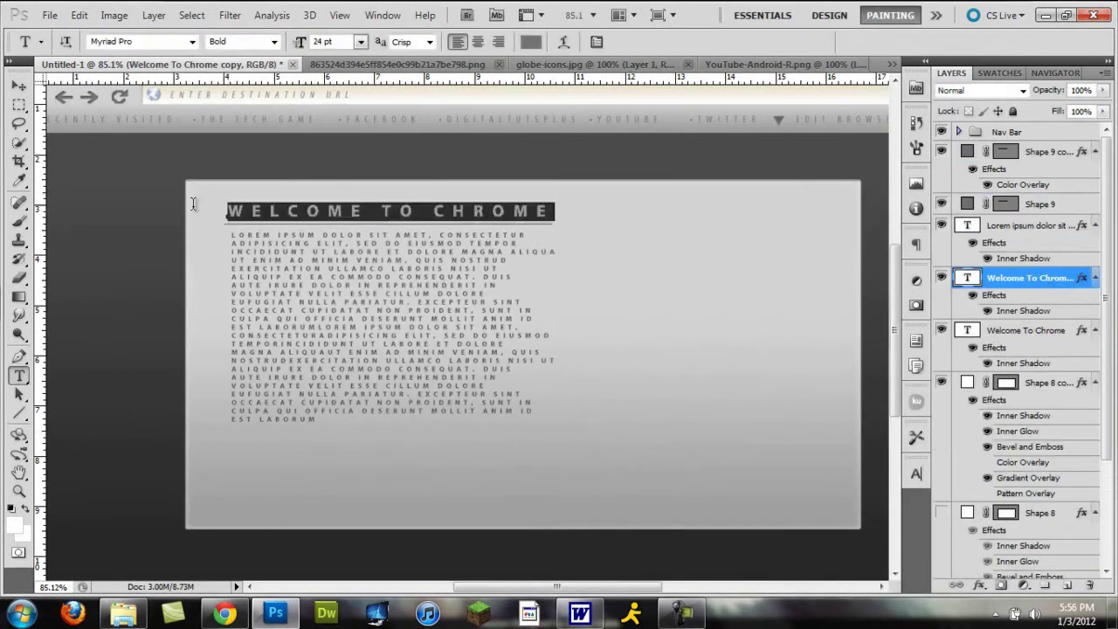
text(Recently Closed)
click(20, 85)
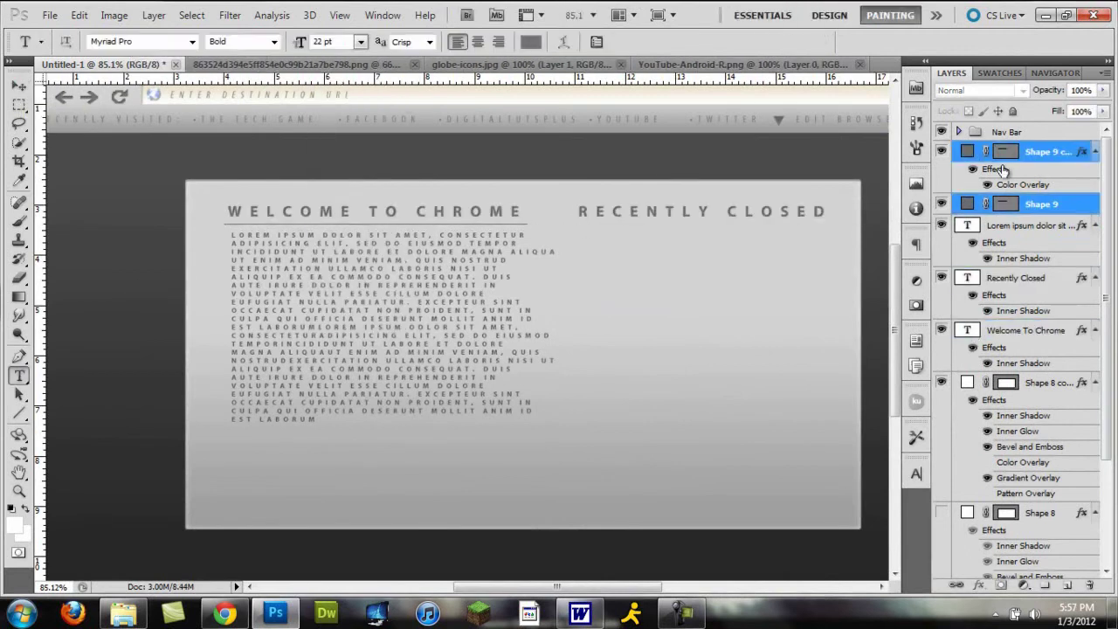
key(v)
key(ctrl+j)
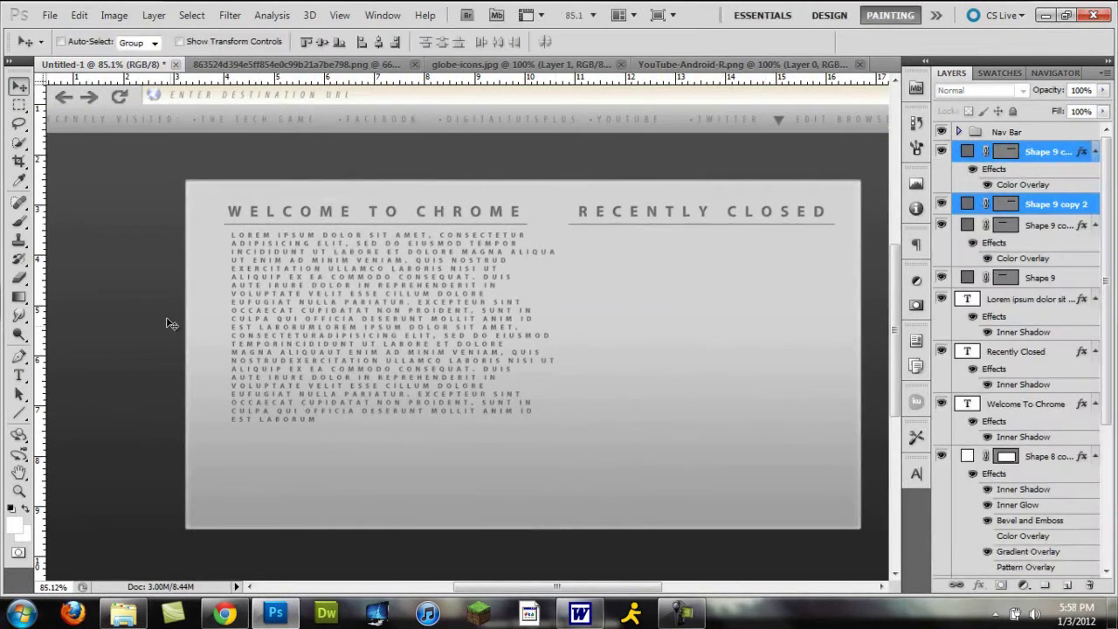
Step: Type the link list (Twitter, YouTube, Digital Tuts +, Facebook, Yeousch, 99Designs) with wider leading
click(596, 254)
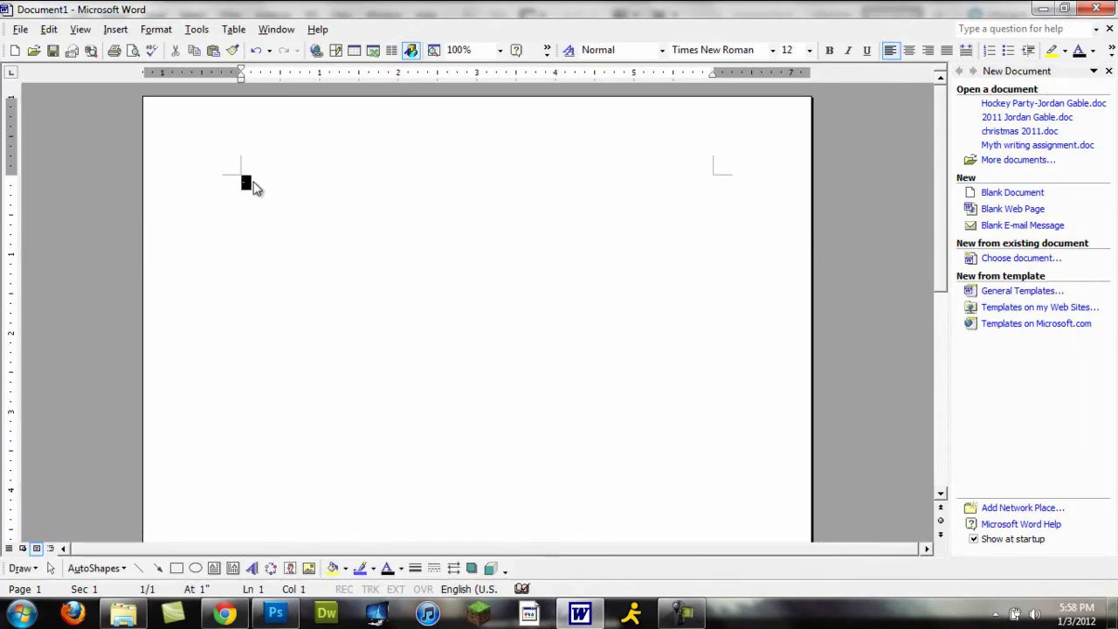
click(275, 614)
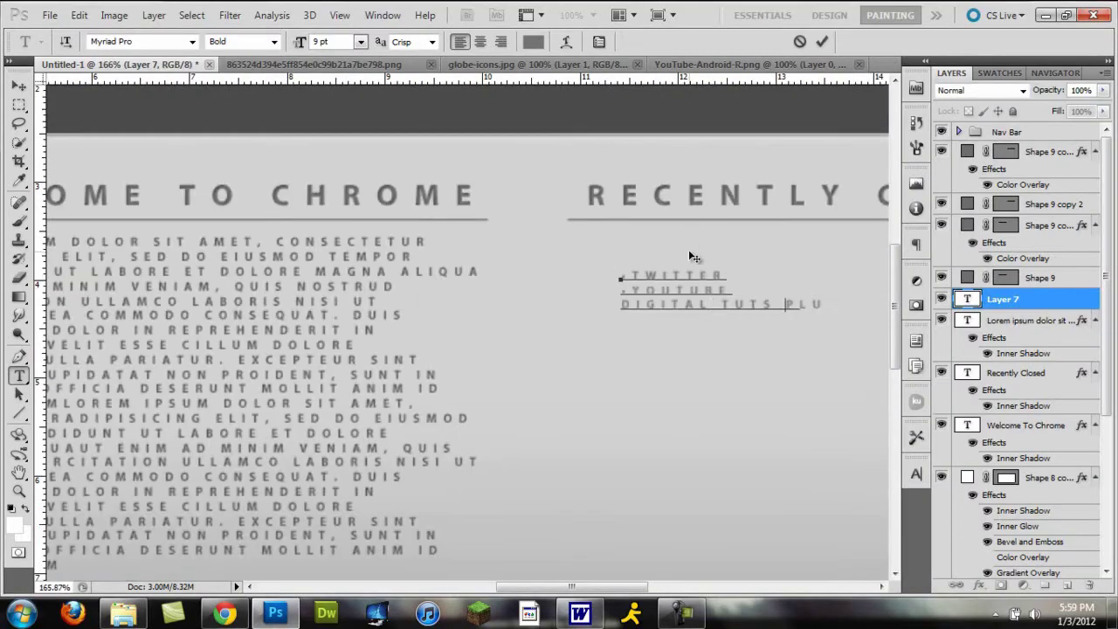
scroll(662, 316, down, 2)
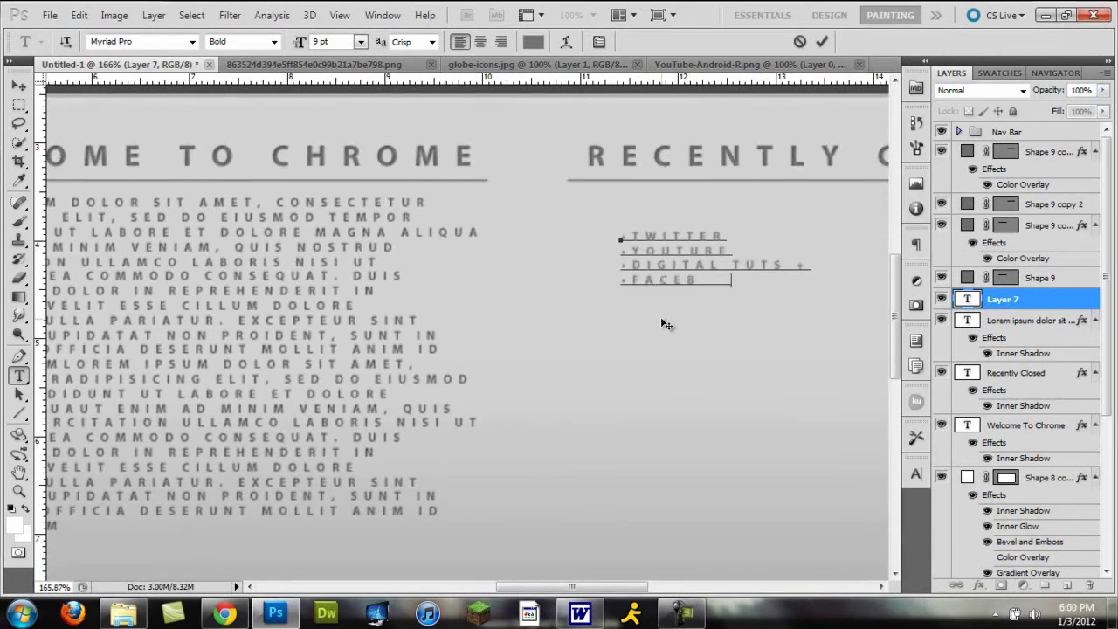
text(ook)
key(Return)
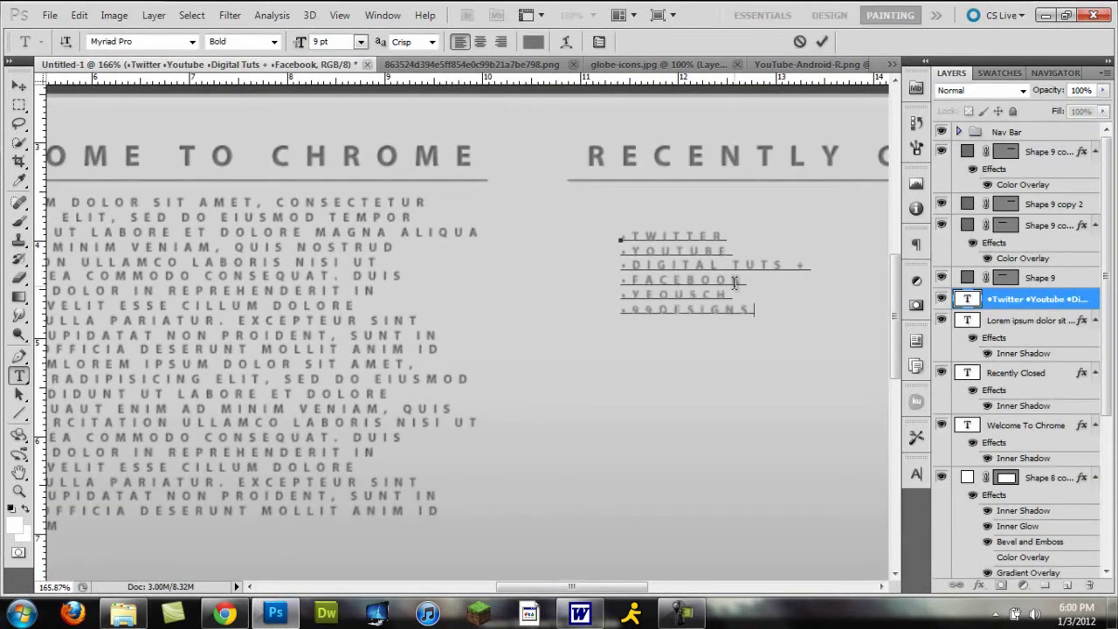
key(ctrl+a)
key(alt+Down)
key(alt+Down)
key(alt+Down)
key(ctrl+Return)
key(v)
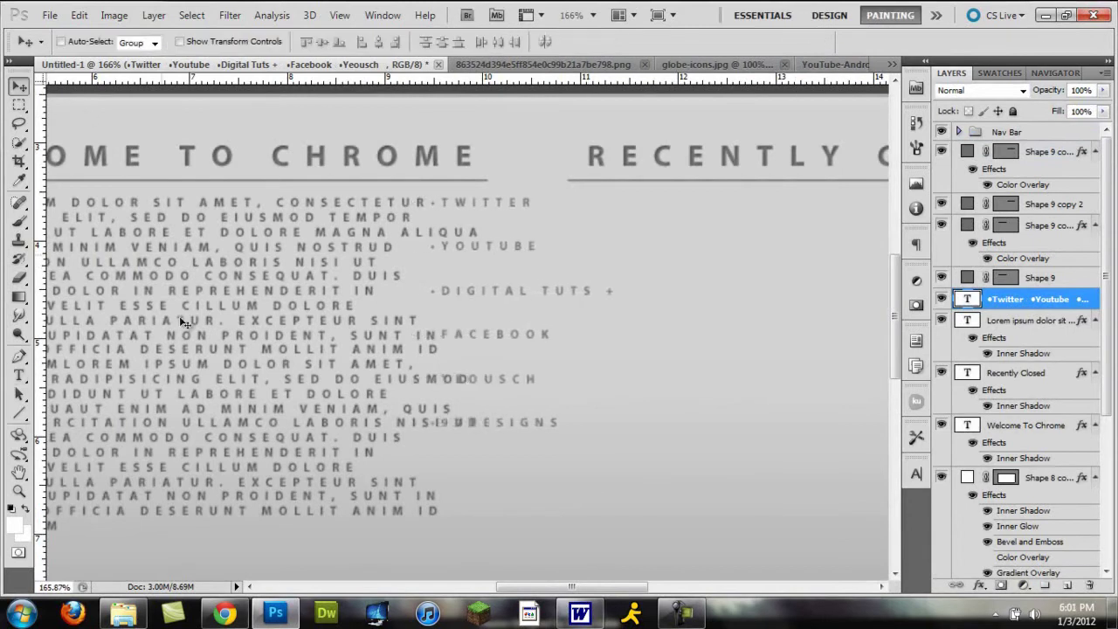
key(ctrl+0)
scroll(1004, 371, up, 5)
Step: Duplicate the Twitter and YouTube tab icons and move the copies above the panel layers
click(1004, 371)
key(ctrl+j)
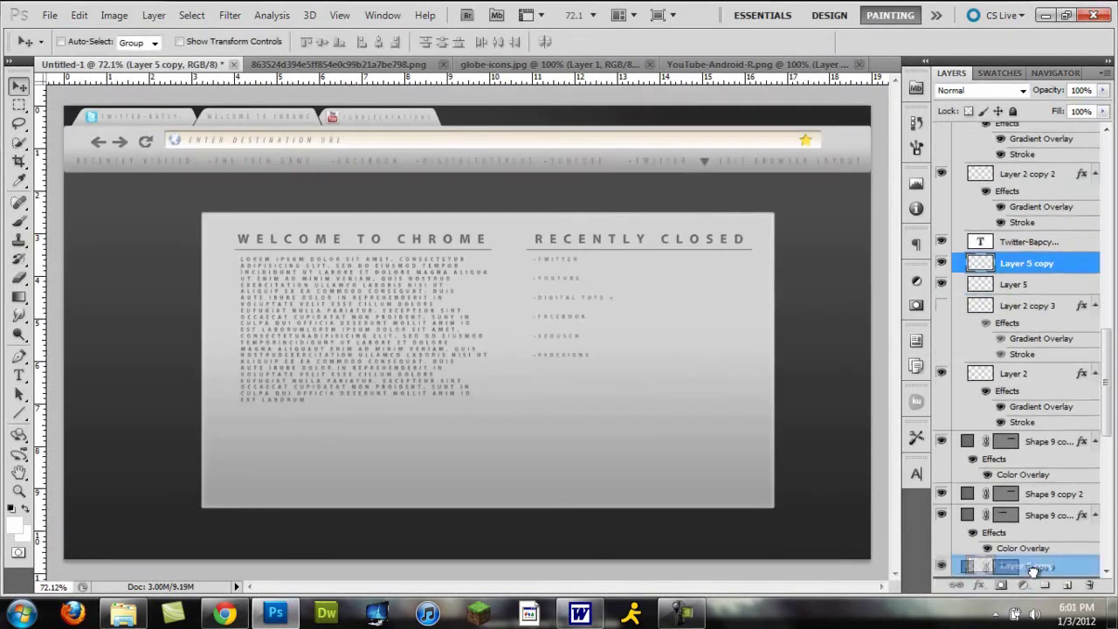
scroll(1048, 400, up, 5)
drag(1014, 258, 1014, 145)
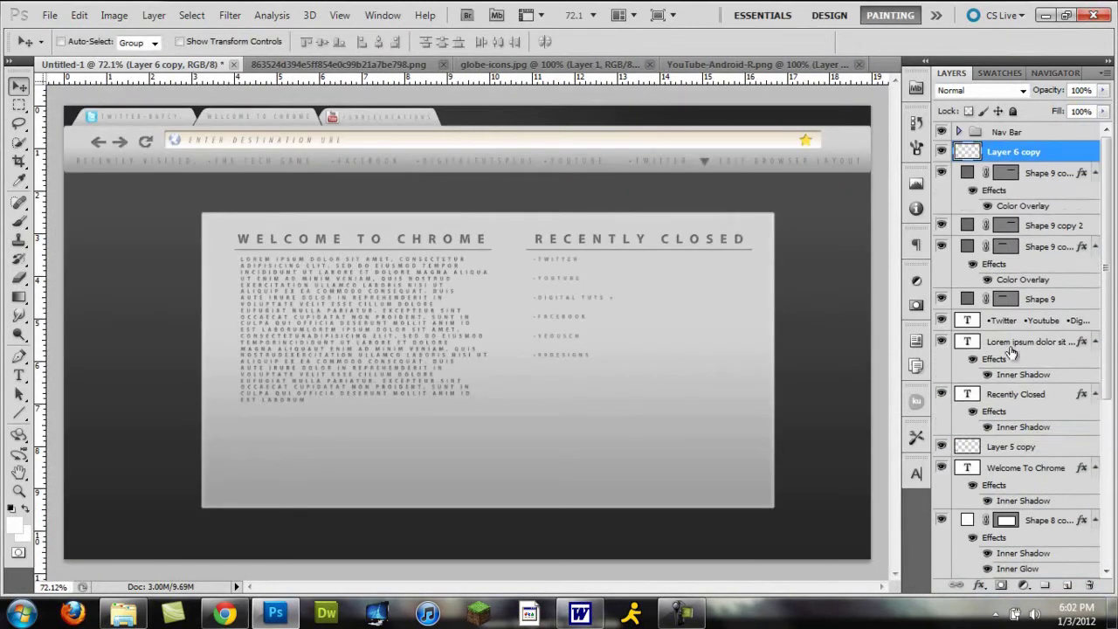
click(1062, 341)
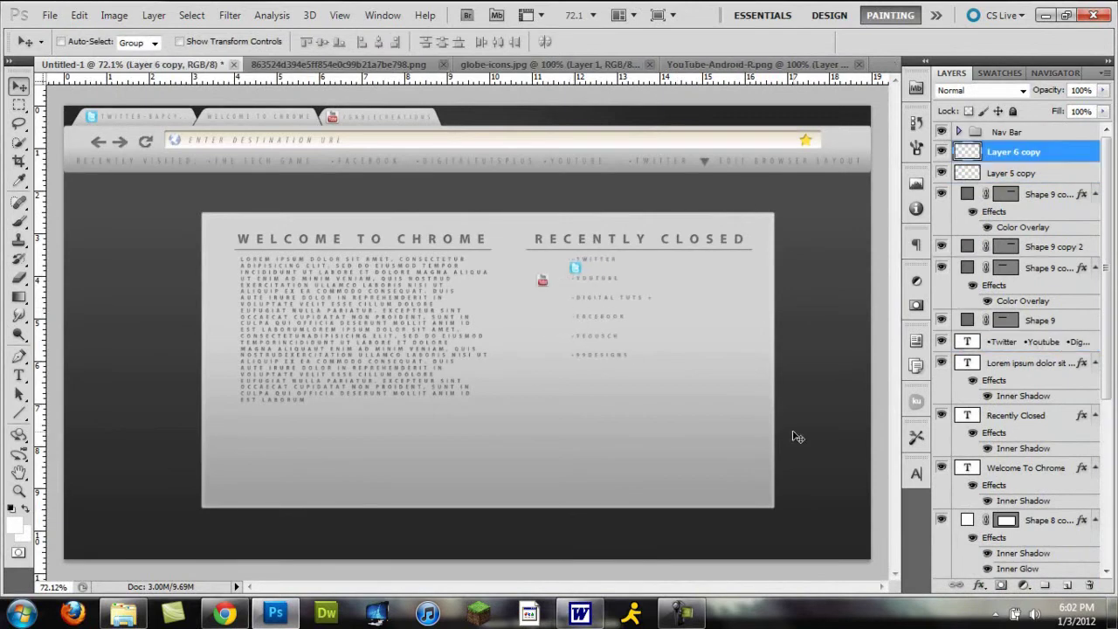
Step: Draw a small grey plus sign for Digital Tuts + and erase its left end
scroll(719, 294, up, 5)
key(ctrl+t)
click(376, 66)
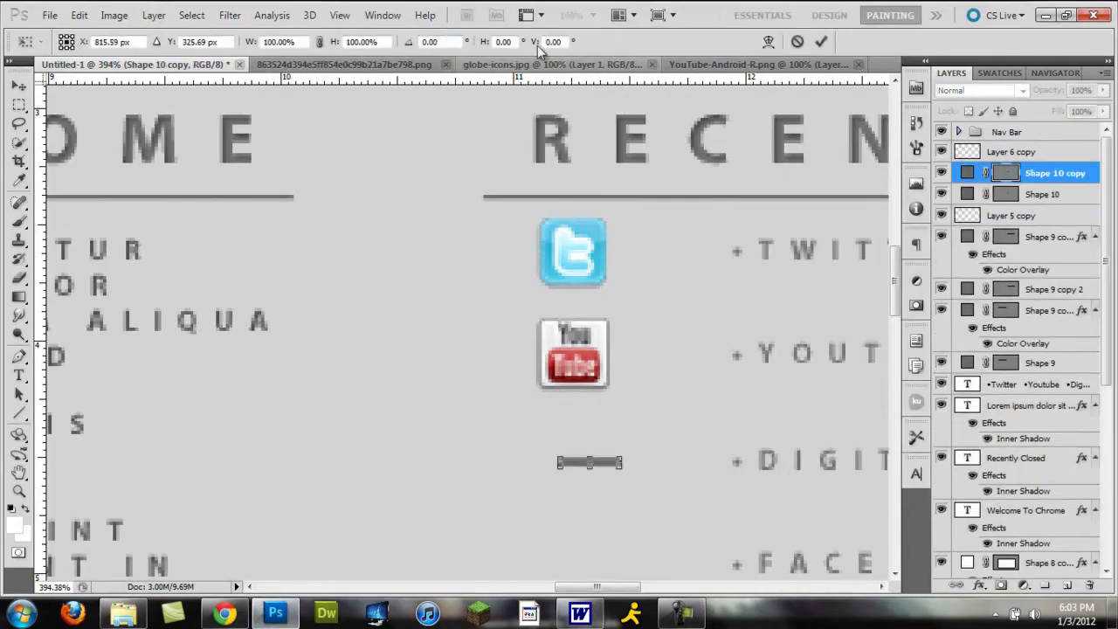
key(ctrl+Return)
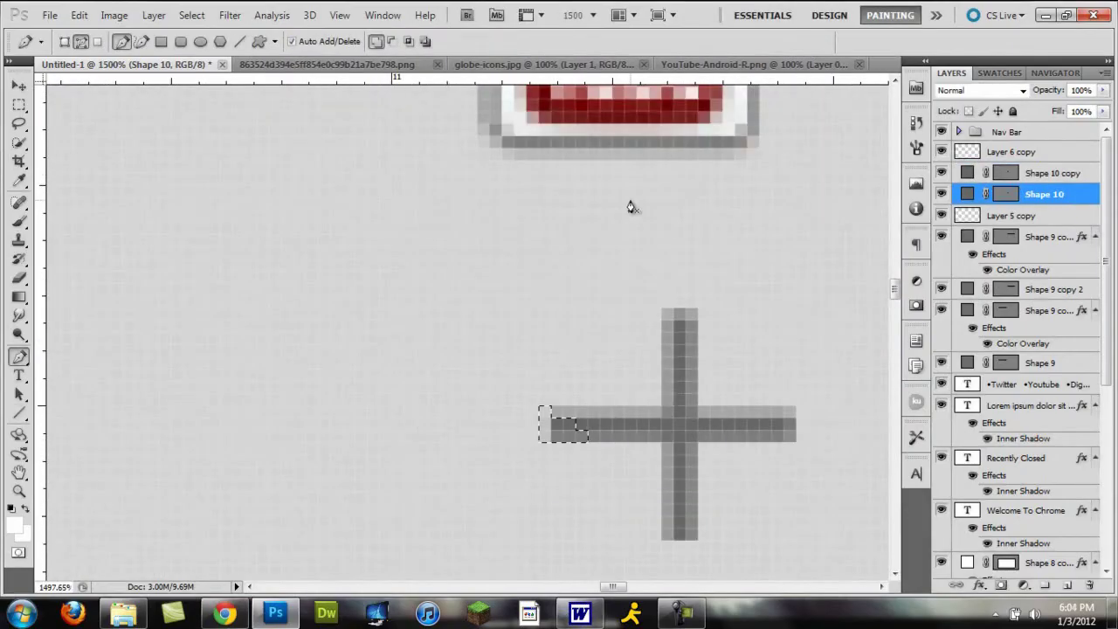
key(e)
key(Delete)
key(v)
scroll(439, 348, down, 5)
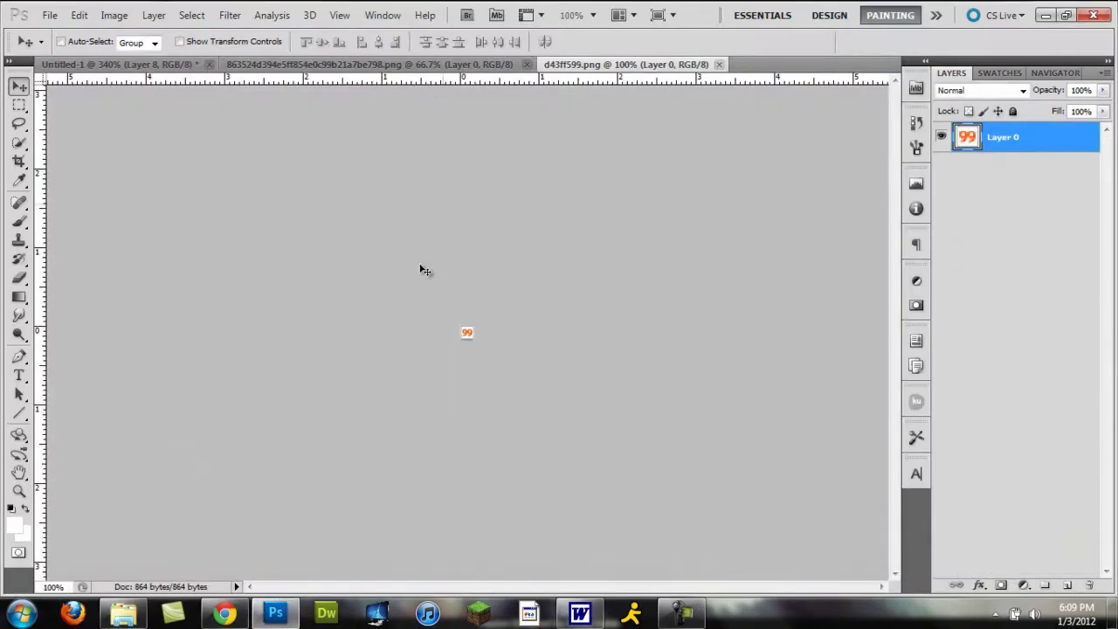
Step: Drag the 99designs icon from d43ff599.png into Untitled-1 below the cube icon
mouse_move(422, 270)
mouse_down()
mouse_move(644, 140)
mouse_move(653, 365)
mouse_up()
Step: Draw a thin dark ellipse under the panel and Gaussian-blur it into a soft shadow
key(ctrl+0)
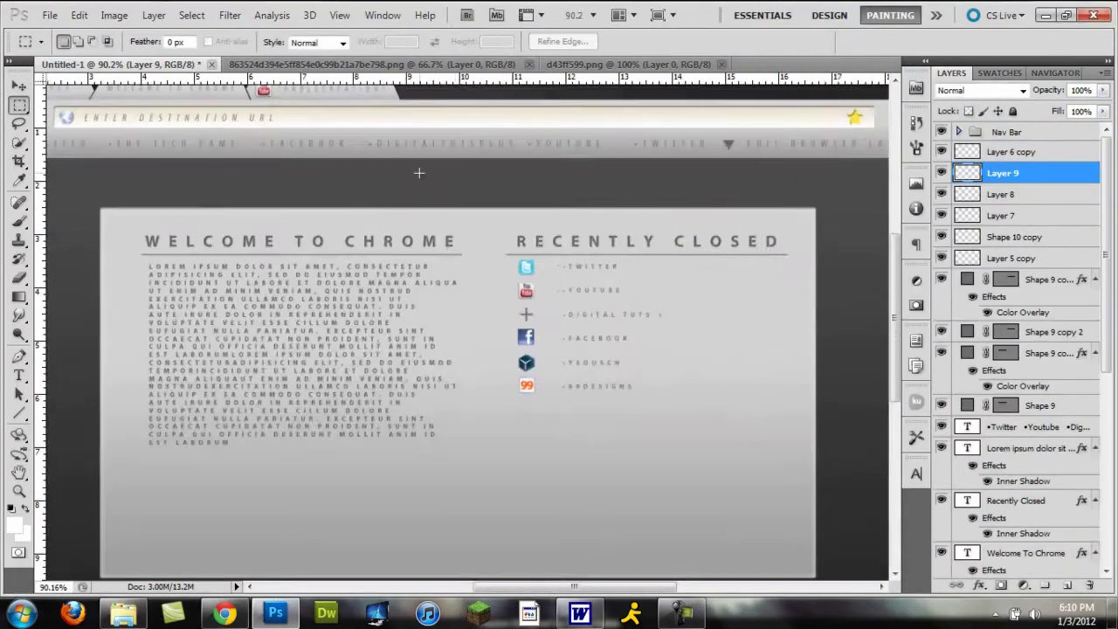
right_click(518, 325)
key(Escape)
key(u)
drag(196, 526, 792, 533)
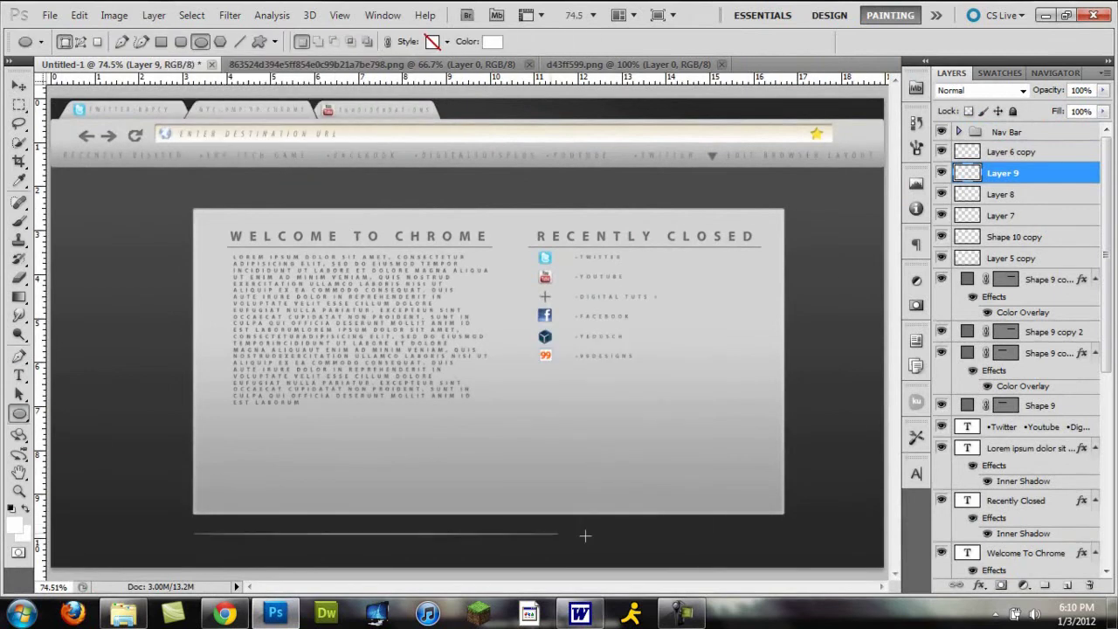
double_click(969, 102)
click(1038, 227)
key(ctrl+alt+f)
click(978, 133)
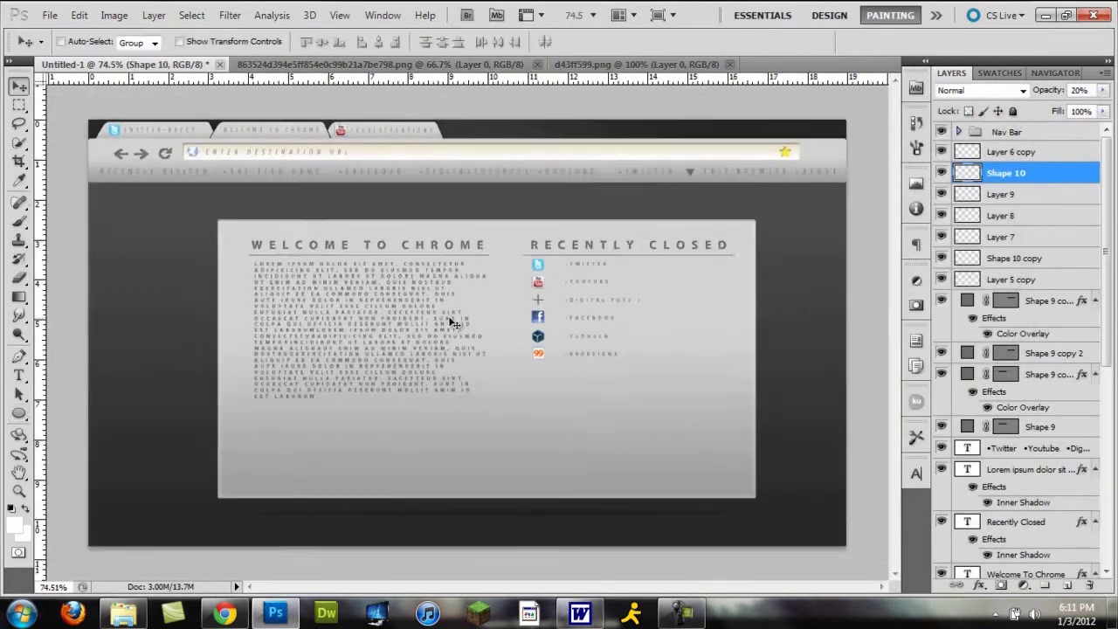
Step: Paste the Lorem Ipsum passage and position it low in the panel
double_click(967, 412)
key(ctrl+Return)
key(ctrl+v)
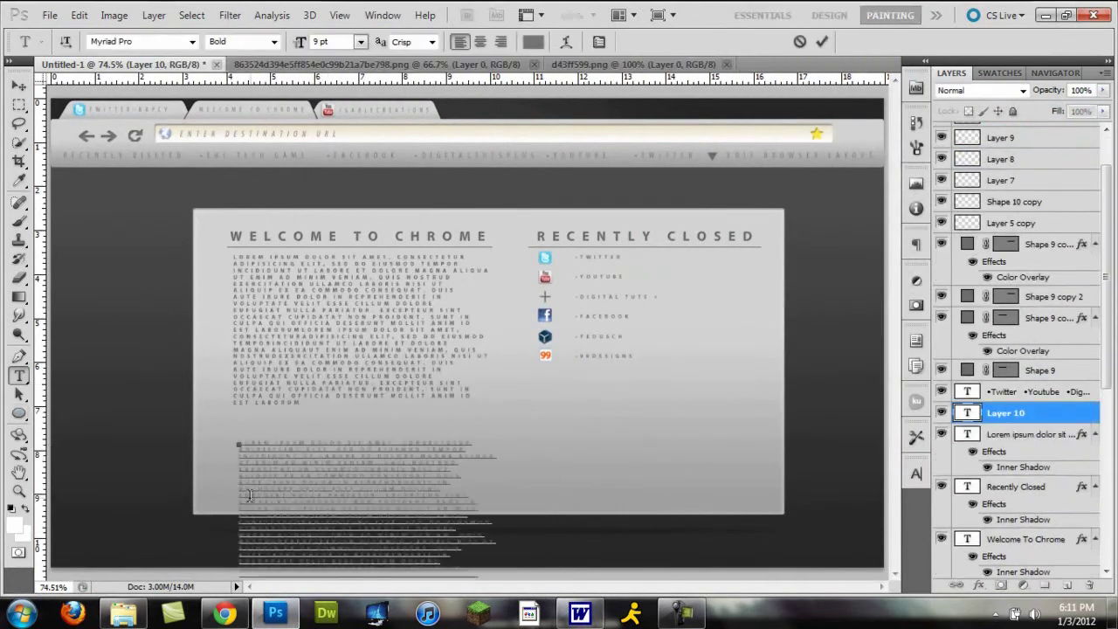
drag(235, 467, 437, 437)
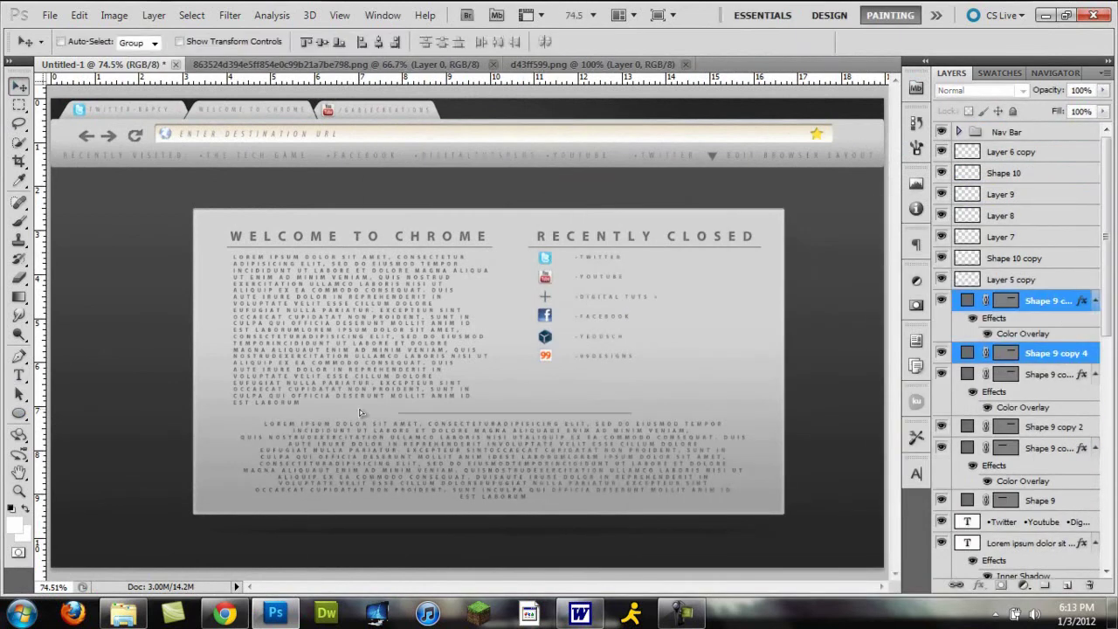
click(821, 41)
click(1011, 152)
scroll(1014, 540, down, 5)
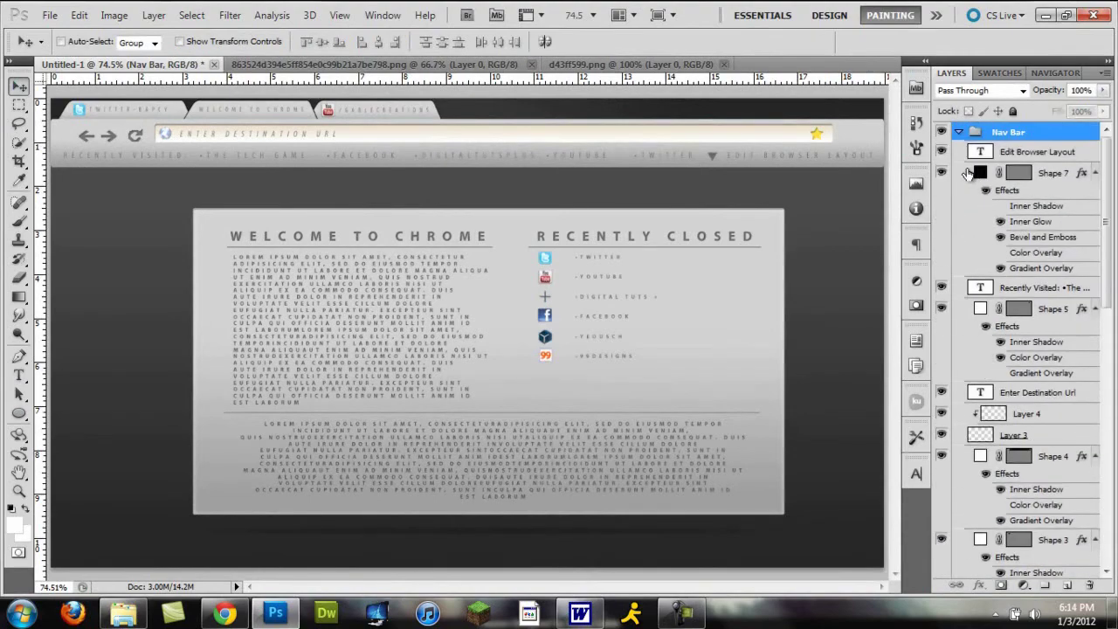